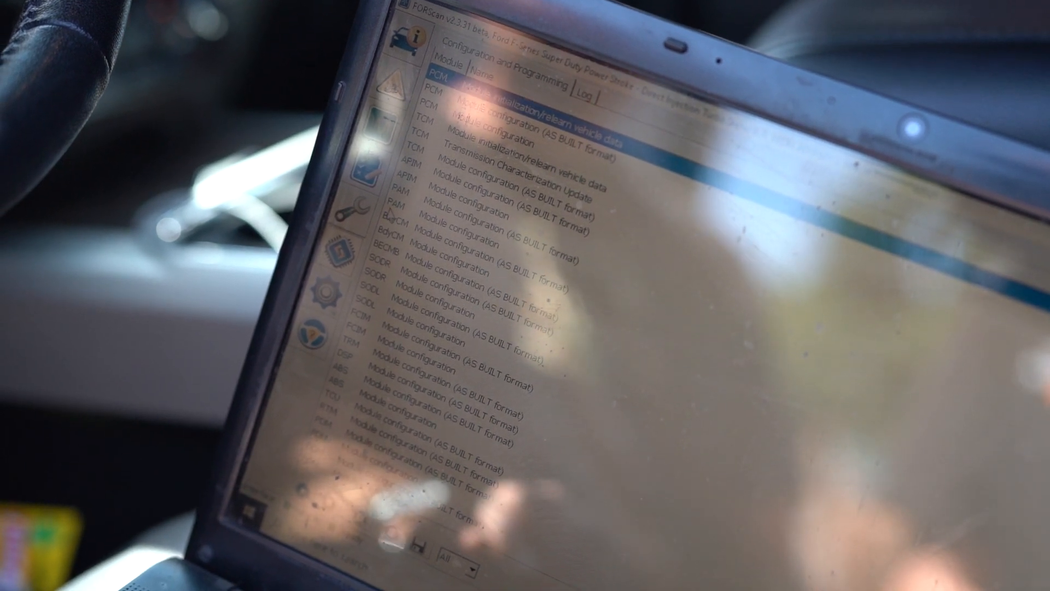
Step: Run the BdyCM module's As Built configuration, raising the unsafe-configuration warning
{"action": "left_click", "coordinate": [407, 220]}
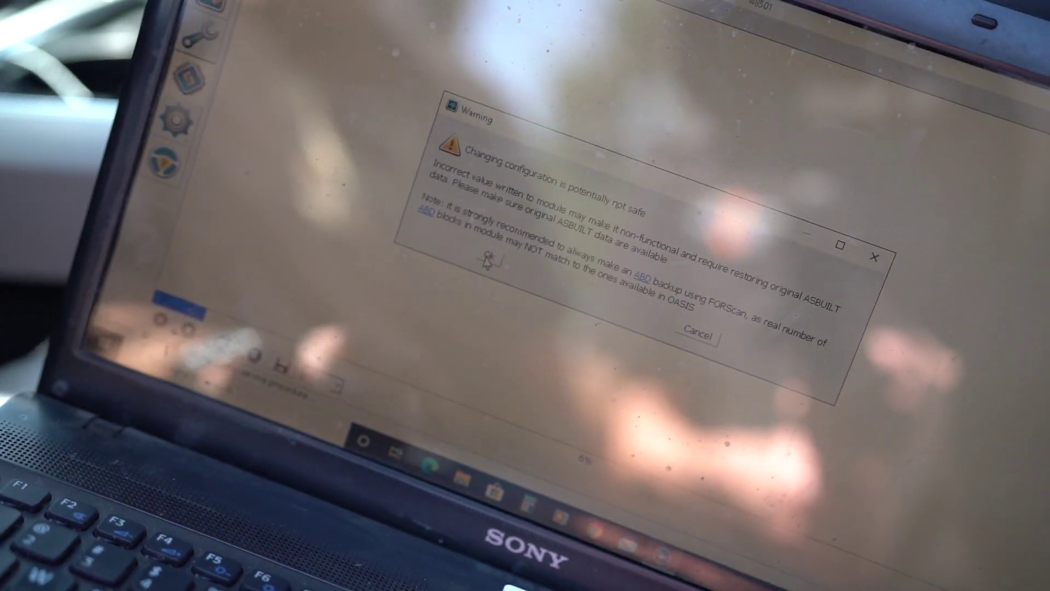
Step: Accept the safety warning and load the body module's 726-series As Built blocks
{"action": "left_click", "coordinate": [552, 247]}
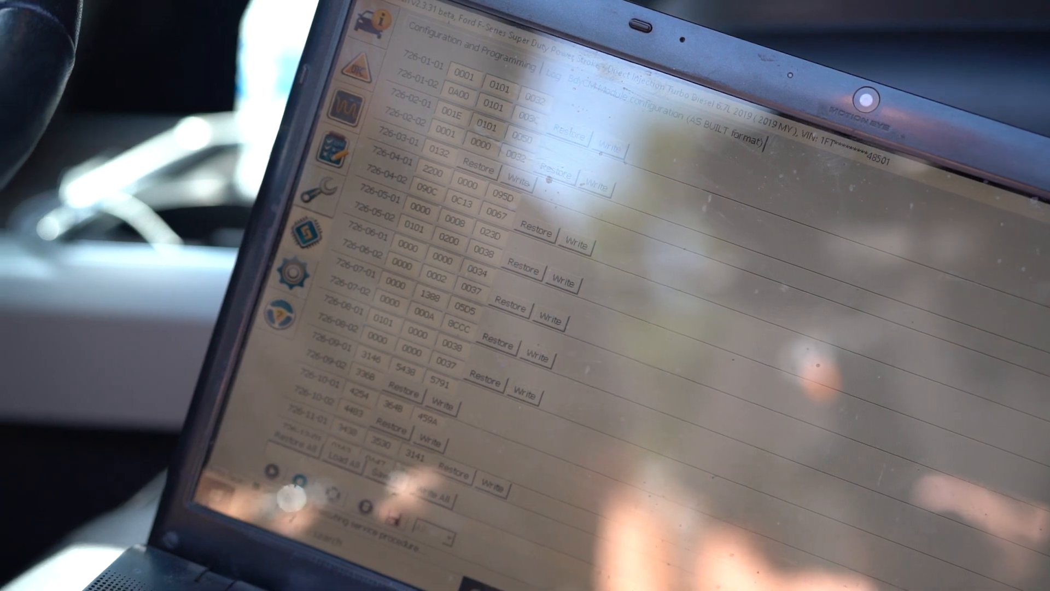
{"action": "scroll", "coordinate": [562, 173], "scroll_direction": "down", "scroll_amount": 10}
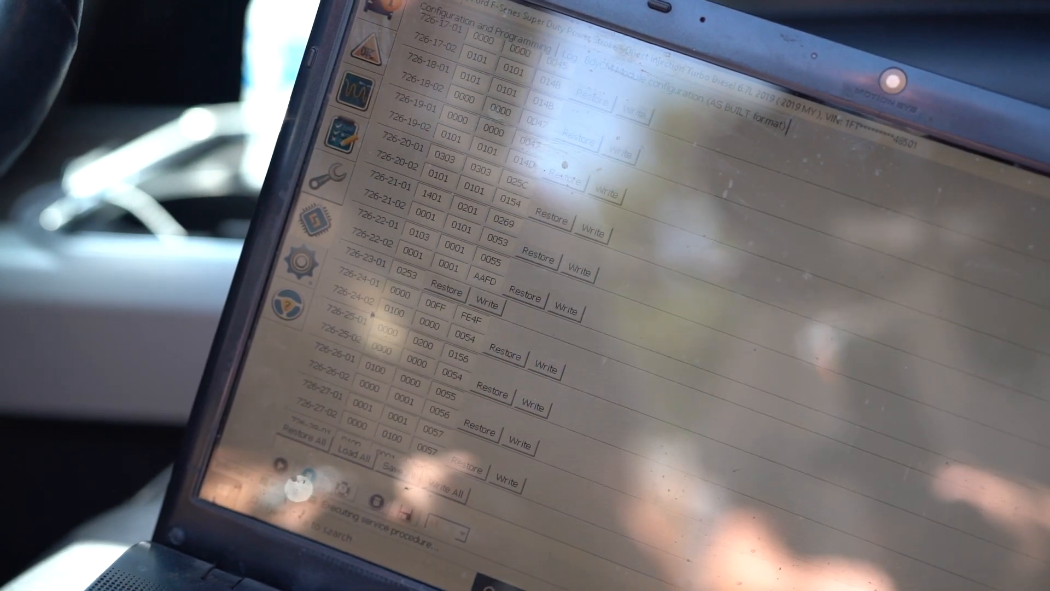